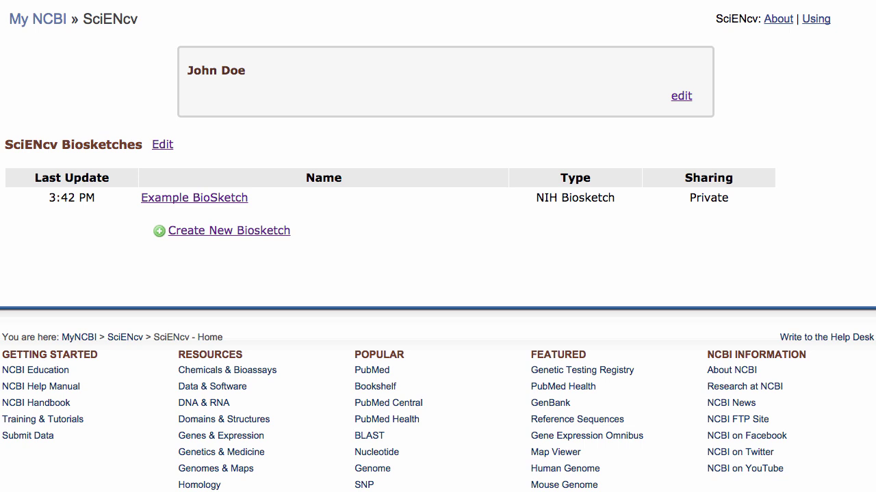
Step: Edit the mini profile and request to add an ORCID iD, bringing up ORCID's authorization page
{"action": "left_click", "coordinate": [688, 100]}
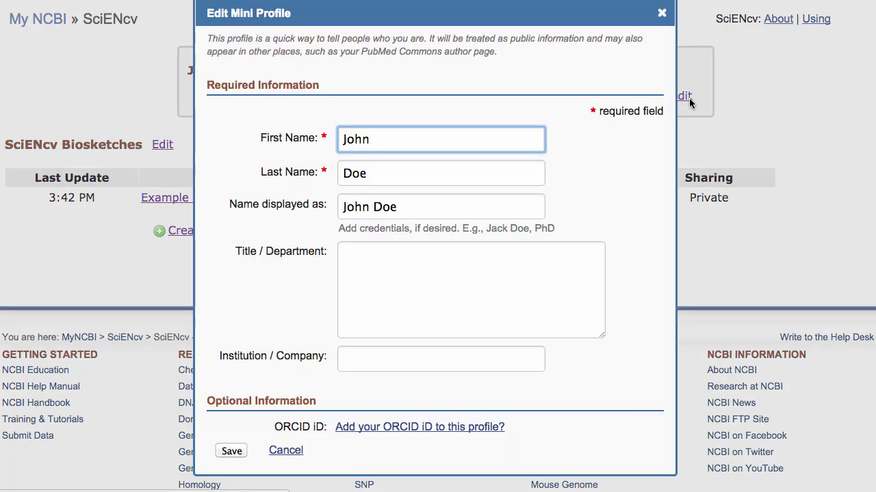
{"action": "left_click", "coordinate": [500, 436]}
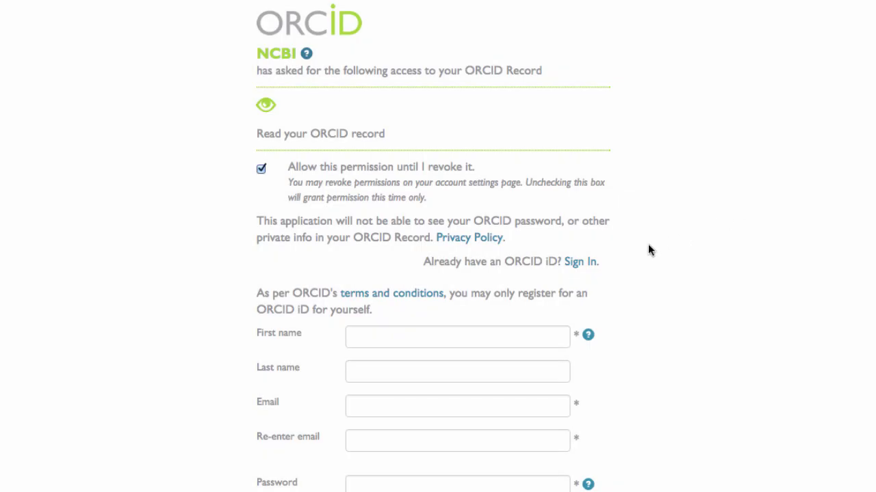
Step: Sign in with the ORCID iD and password, and authorize NCBI read access to the record
{"action": "left_click", "coordinate": [589, 268]}
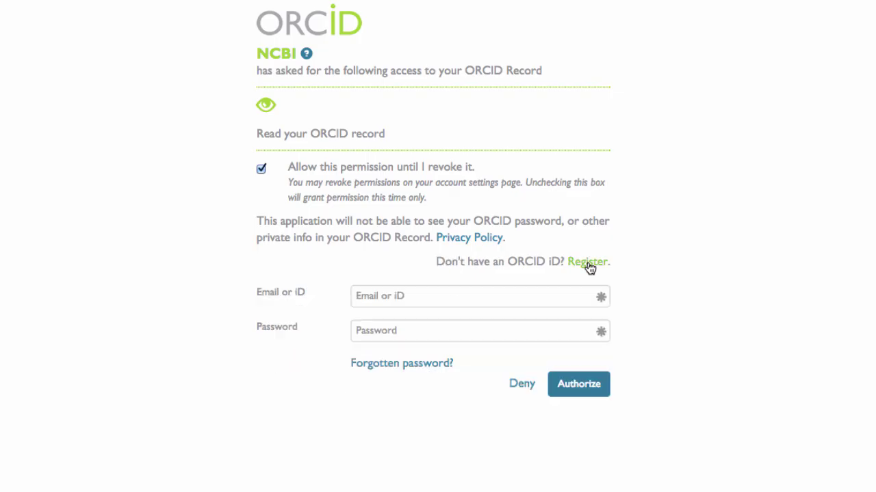
{"action": "left_click", "coordinate": [564, 297]}
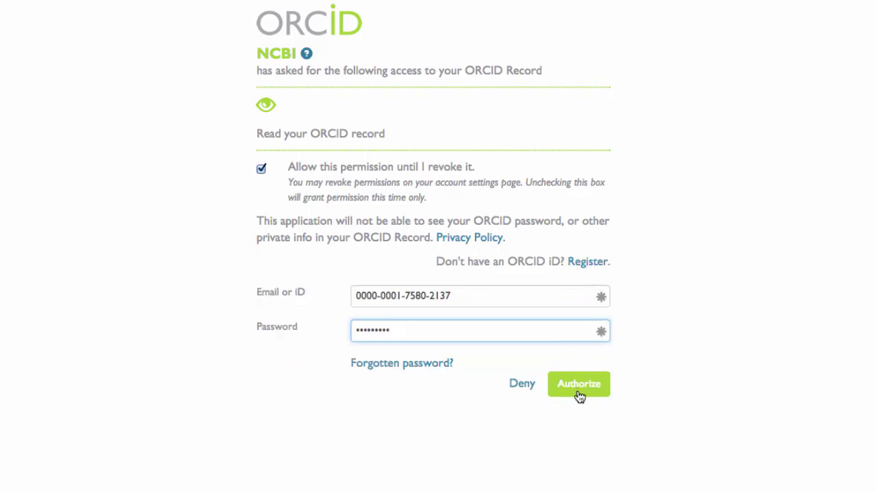
{"action": "left_click", "coordinate": [578, 394]}
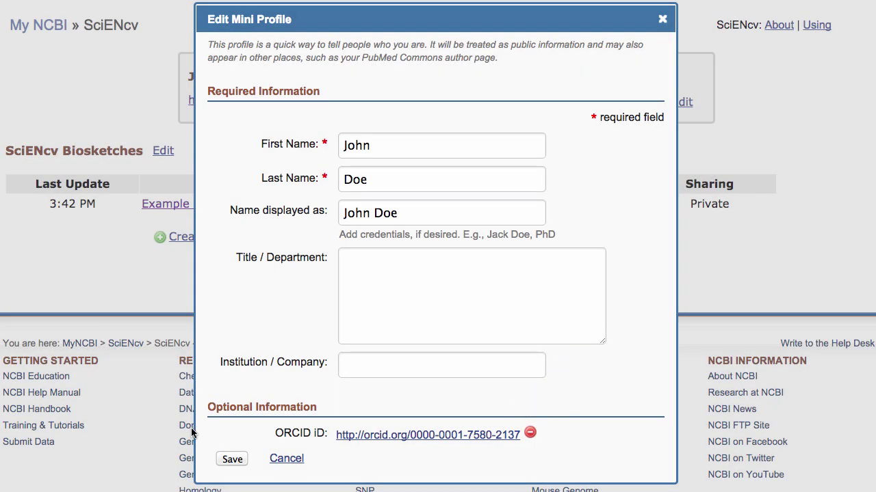
Step: Save the mini profile, then open the Example BioSketch and scroll to its Personal Statement
{"action": "left_click", "coordinate": [232, 460]}
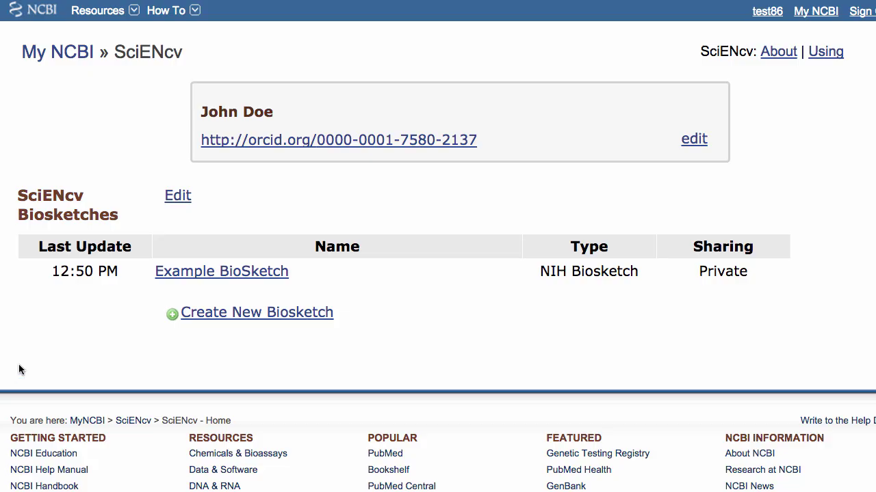
{"action": "left_click", "coordinate": [205, 272]}
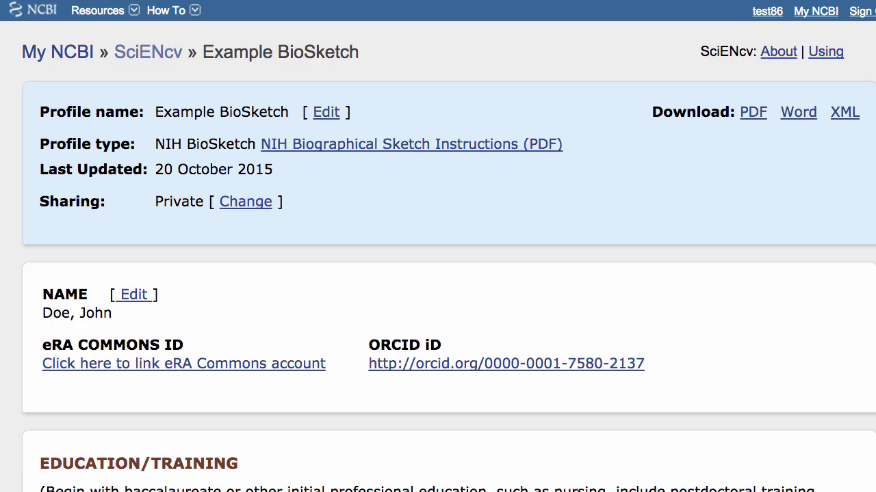
{"action": "scroll", "coordinate": [438, 246], "scroll_direction": "down", "scroll_amount": 6}
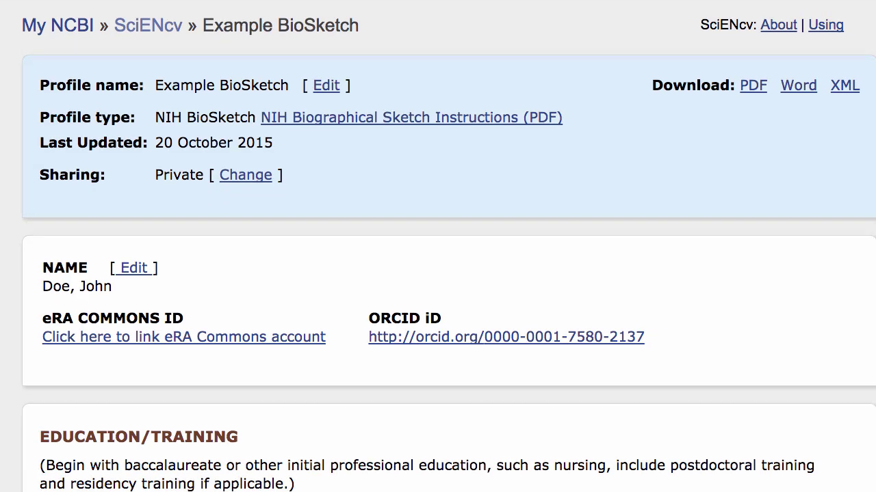
{"action": "scroll", "coordinate": [438, 246], "scroll_direction": "down", "scroll_amount": 2}
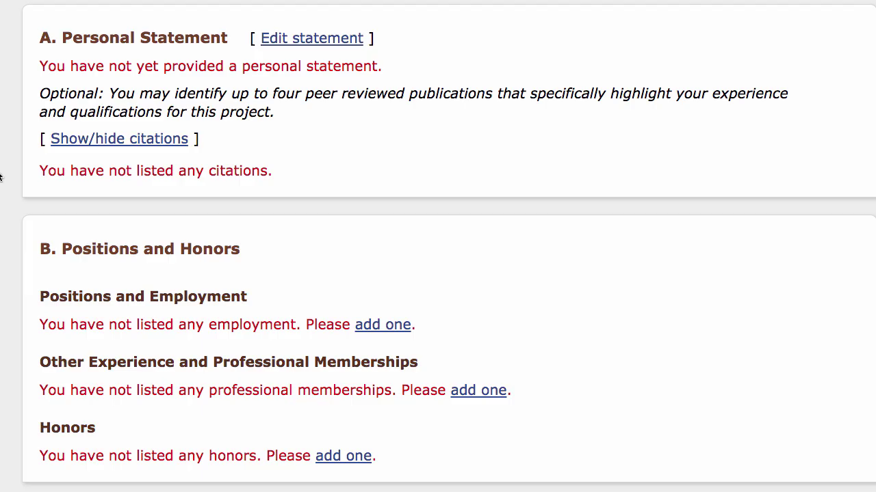
Step: Cite the Protein kinase A and Transformation of mammalian cells papers plus ORCID's Writing for Scientists
{"action": "left_click", "coordinate": [81, 140]}
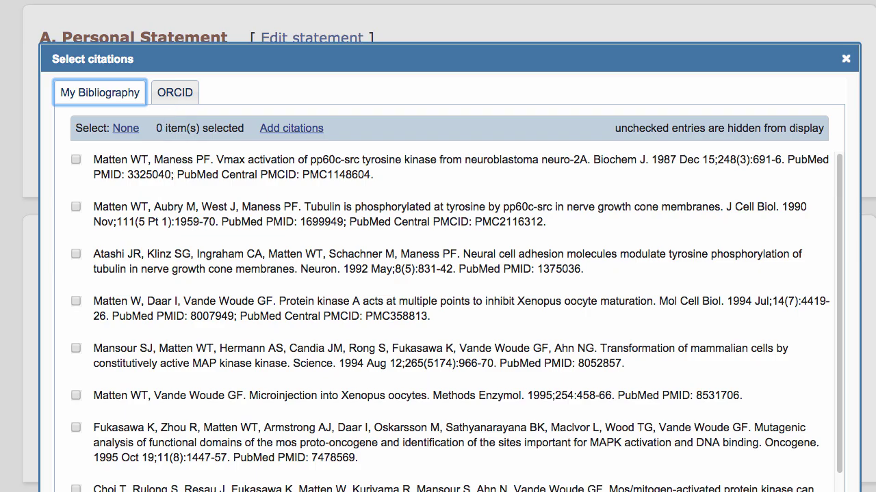
{"action": "left_click", "coordinate": [76, 301]}
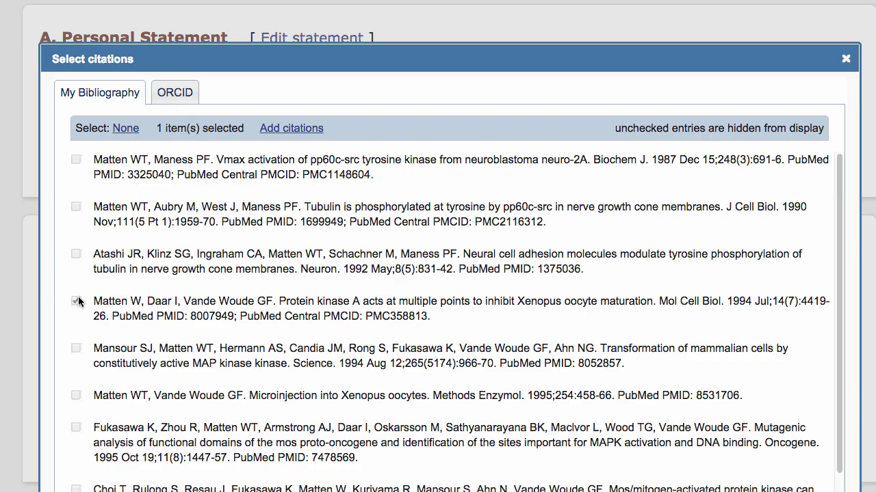
{"action": "left_click", "coordinate": [76, 349]}
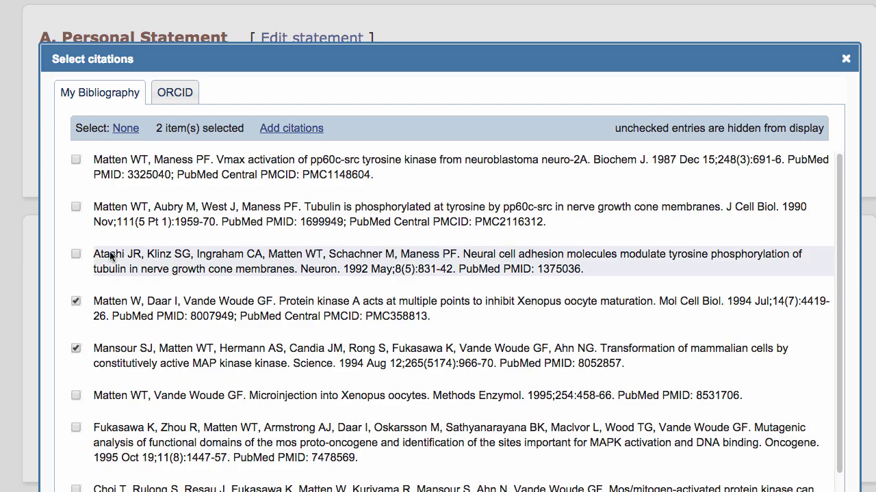
{"action": "left_click", "coordinate": [176, 94]}
{"action": "left_click", "coordinate": [74, 162]}
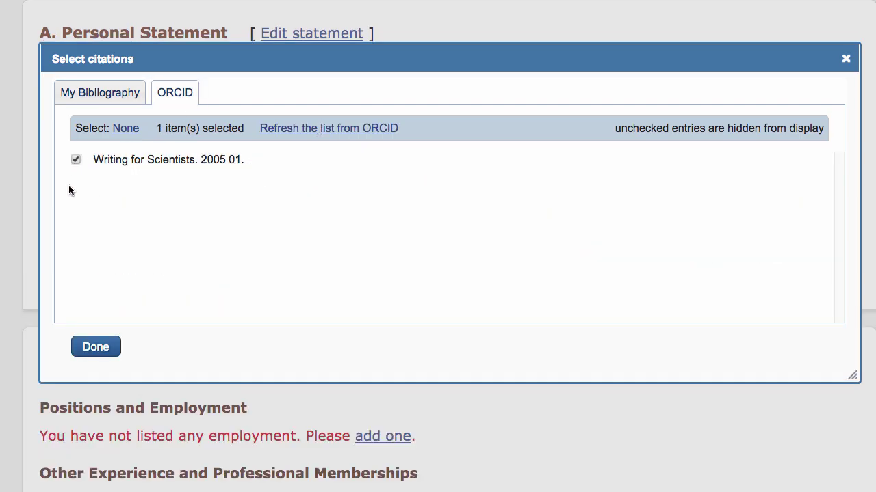
{"action": "left_click", "coordinate": [87, 352]}
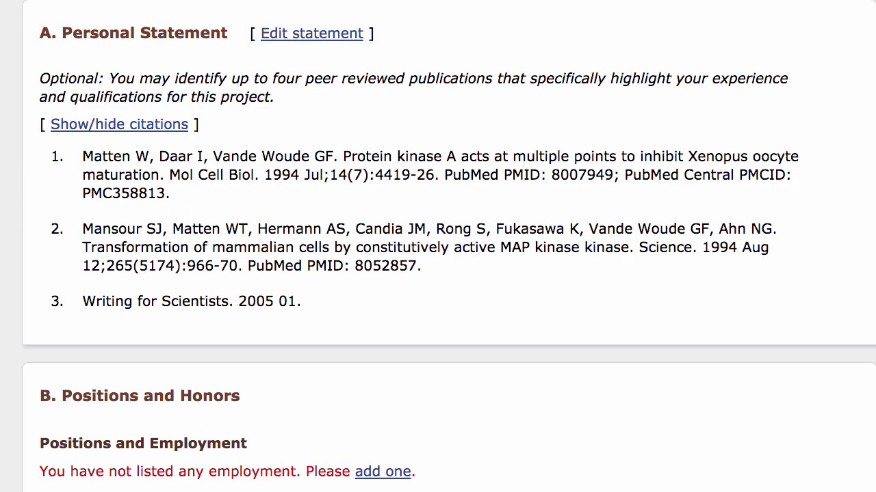
Step: Add the ORCID-imported NIH Clinical Center and NLM grants to Research Support and finish editing
{"action": "scroll", "coordinate": [438, 246], "scroll_direction": "down", "scroll_amount": 10}
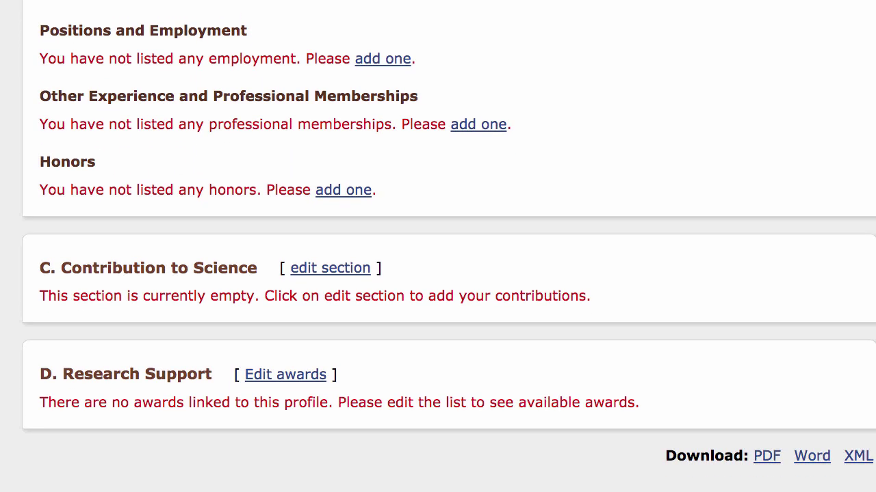
{"action": "scroll", "coordinate": [437, 246], "scroll_direction": "down", "scroll_amount": 1}
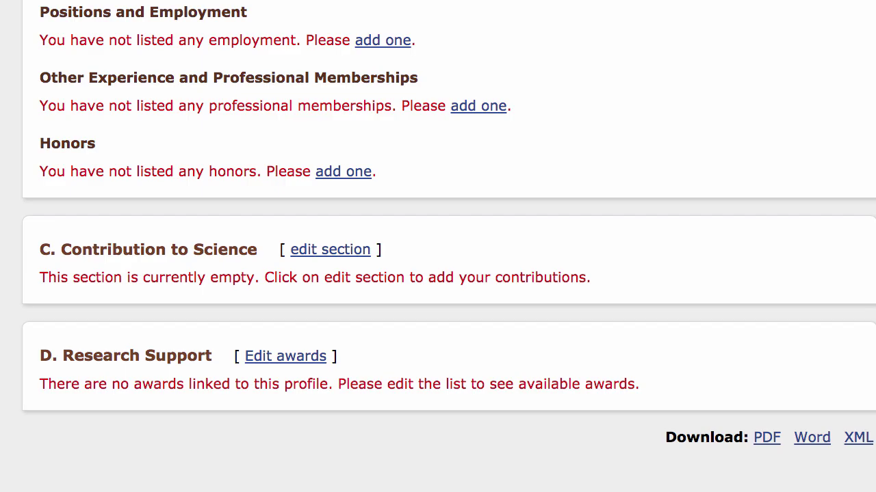
{"action": "left_click", "coordinate": [260, 364]}
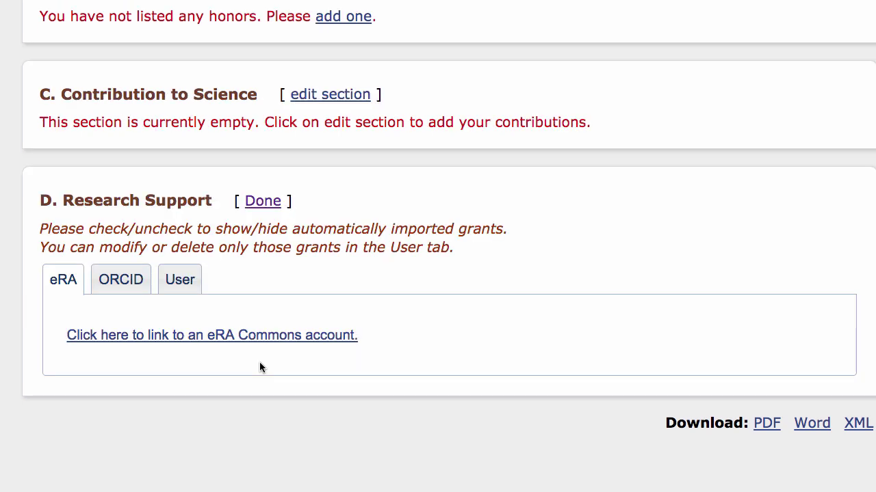
{"action": "left_click", "coordinate": [137, 290]}
{"action": "scroll", "coordinate": [137, 290], "scroll_direction": "down", "scroll_amount": 5}
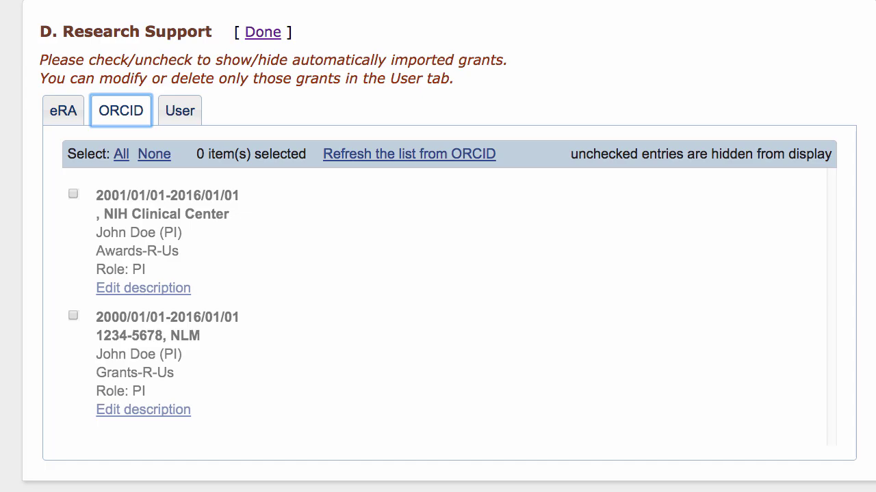
{"action": "left_click", "coordinate": [73, 194]}
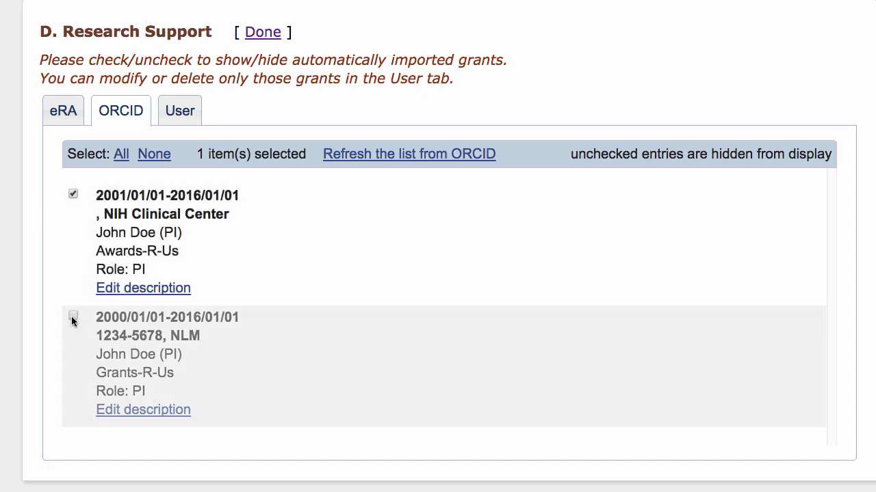
{"action": "left_click", "coordinate": [73, 318]}
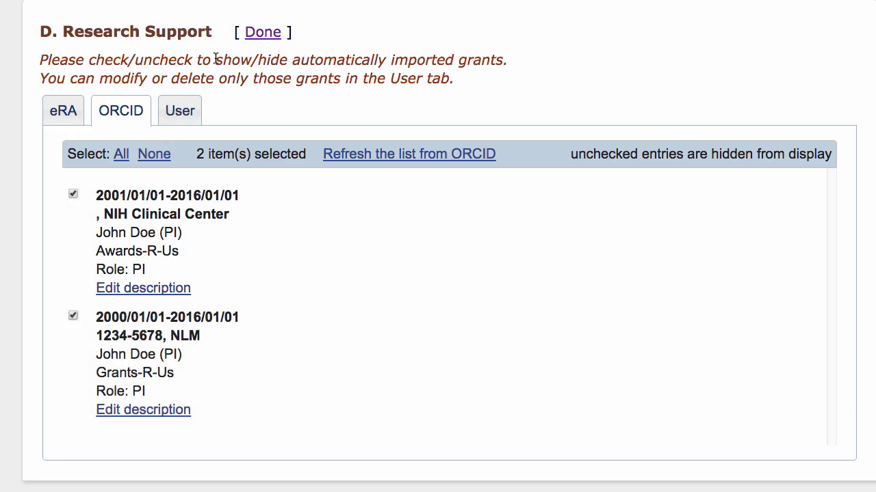
{"action": "left_click", "coordinate": [253, 34]}
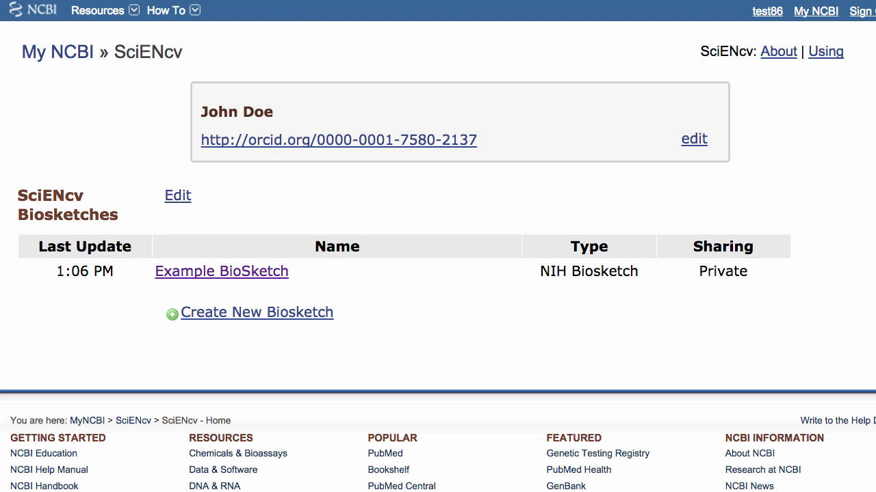
Step: Create New Example Biosketch using ORCID as its external data source
{"action": "left_click", "coordinate": [230, 318]}
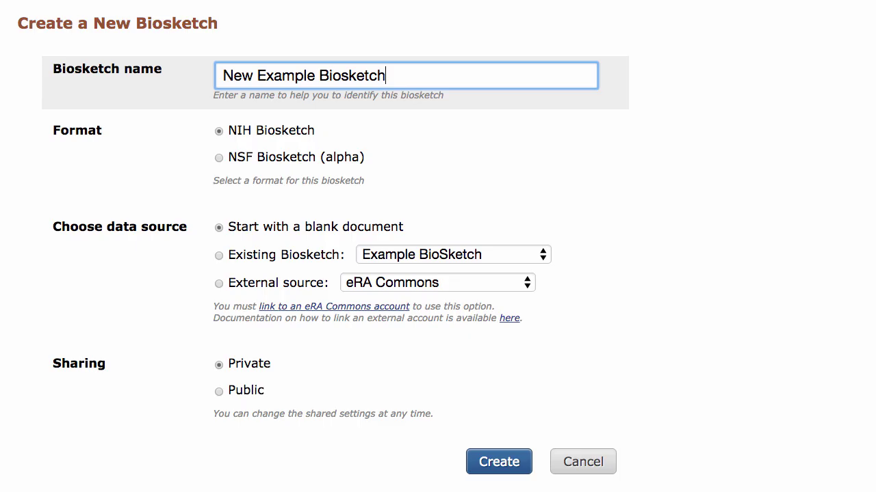
{"action": "left_click", "coordinate": [218, 283]}
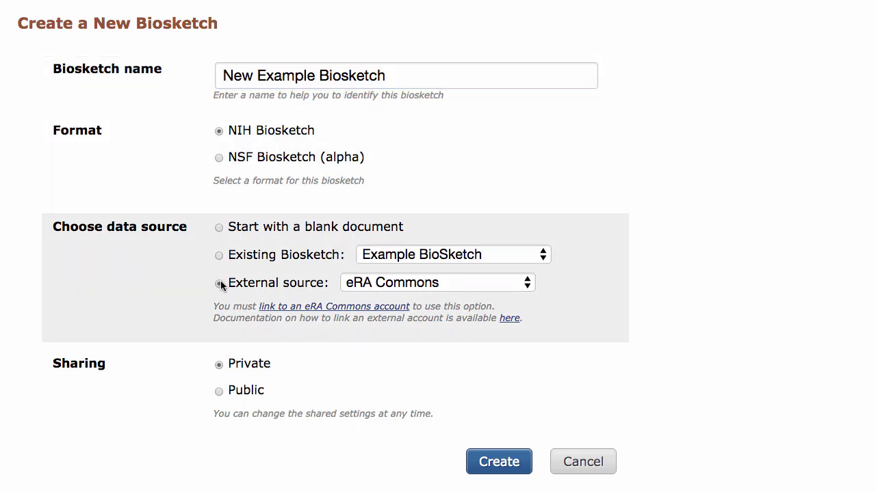
{"action": "left_click", "coordinate": [360, 287]}
{"action": "left_click", "coordinate": [362, 300]}
{"action": "left_click", "coordinate": [473, 460]}
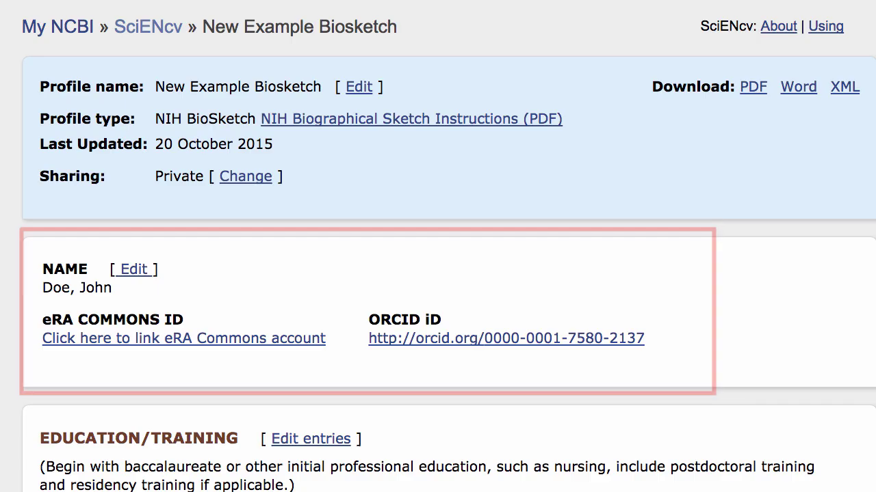
Step: Set the University of North Carolina entry's degree to Doctor of Philosophy (PHD), ending 2016, and save
{"action": "scroll", "coordinate": [438, 273], "scroll_direction": "down", "scroll_amount": 5}
{"action": "scroll", "coordinate": [438, 274], "scroll_direction": "down", "scroll_amount": 5}
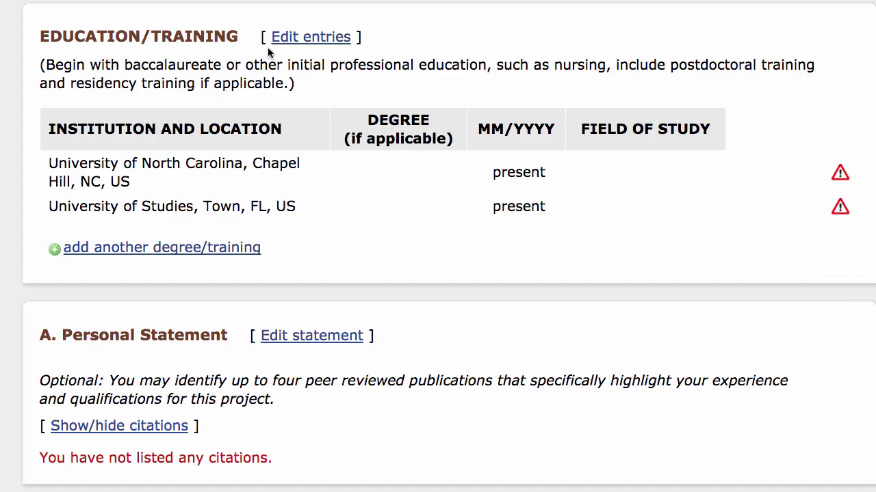
{"action": "left_click", "coordinate": [295, 40]}
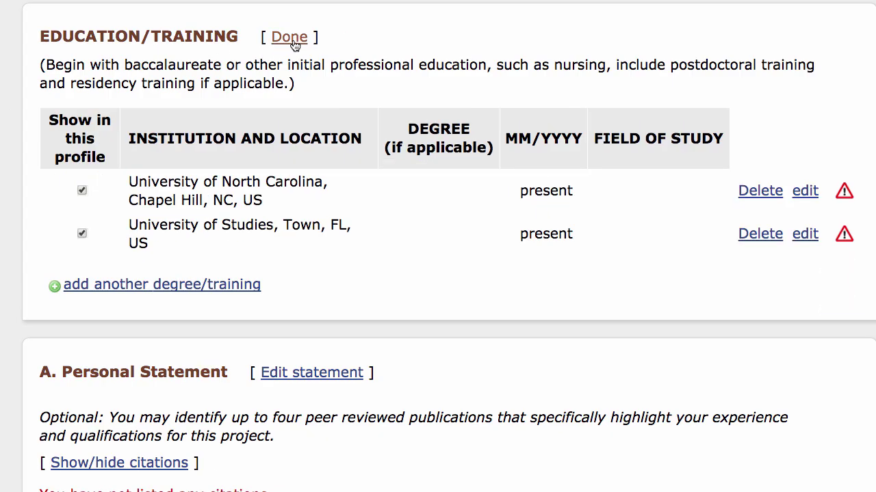
{"action": "left_click", "coordinate": [803, 193]}
{"action": "left_click", "coordinate": [534, 400]}
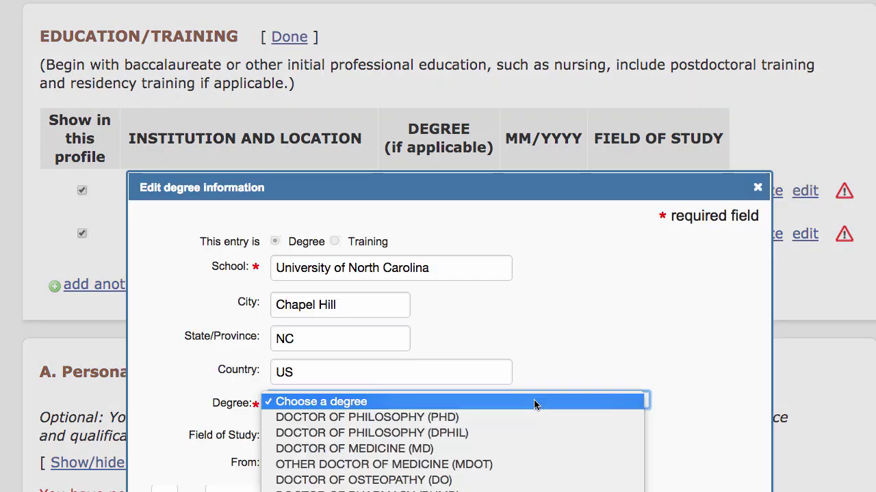
{"action": "left_click", "coordinate": [533, 423]}
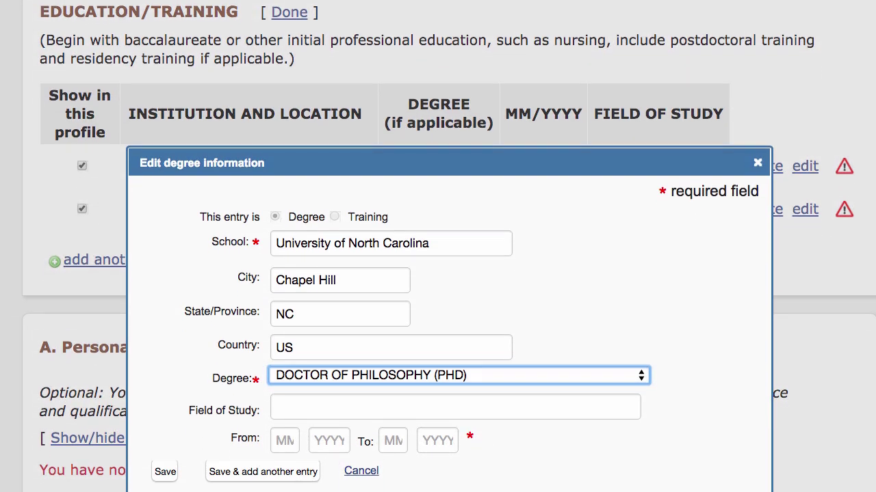
{"action": "left_click", "coordinate": [165, 465]}
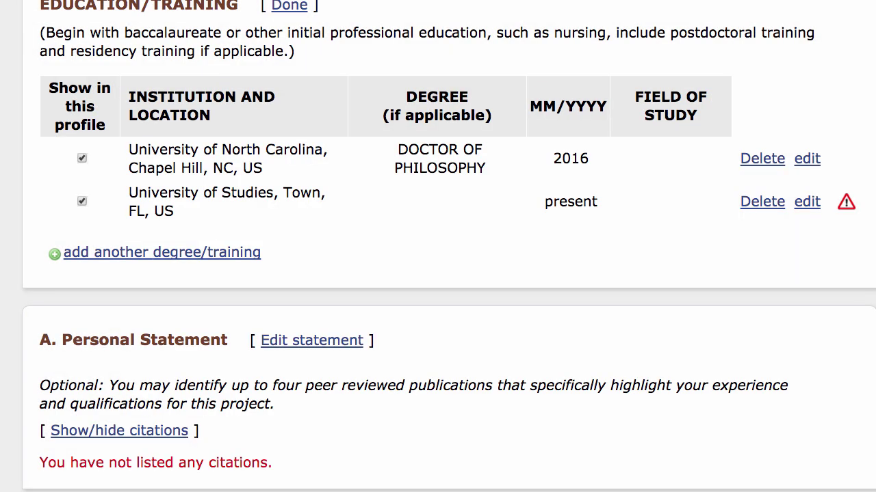